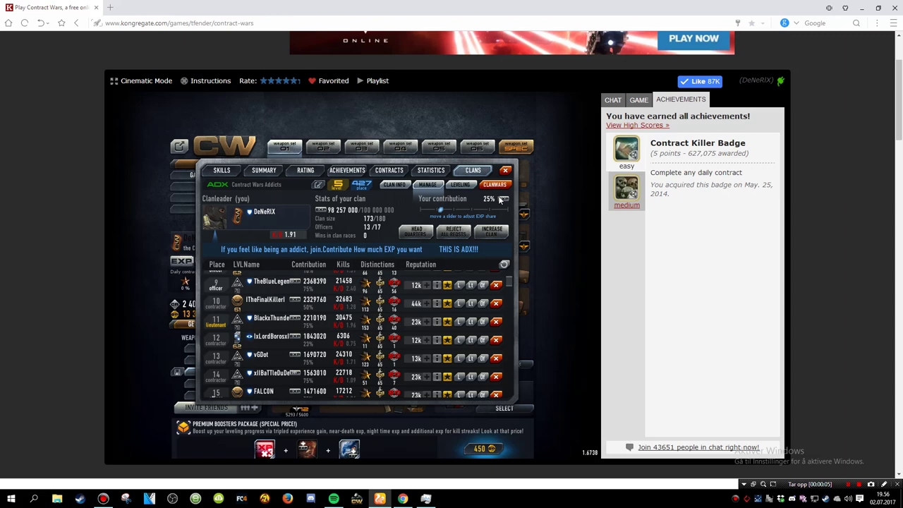
Step: Refresh the Manage list and accept the pending request to join clan ADX
left_click(506, 265)
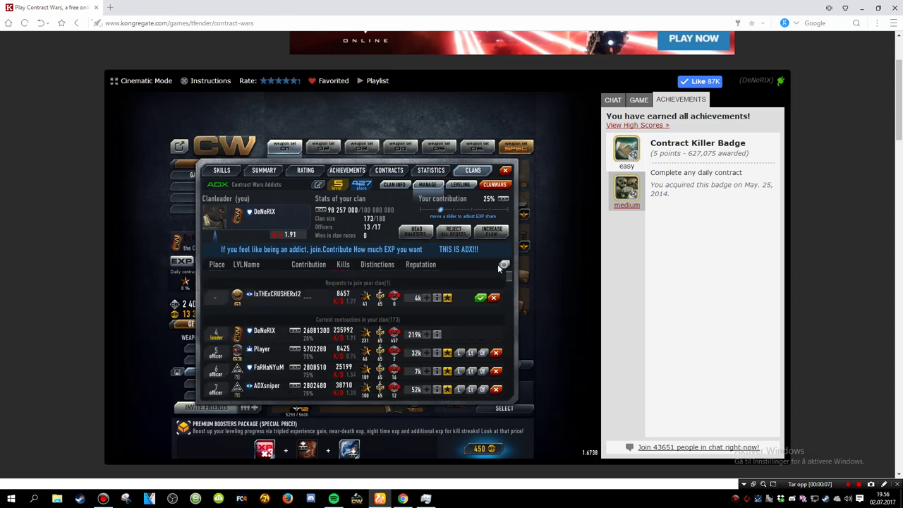
left_click(480, 297)
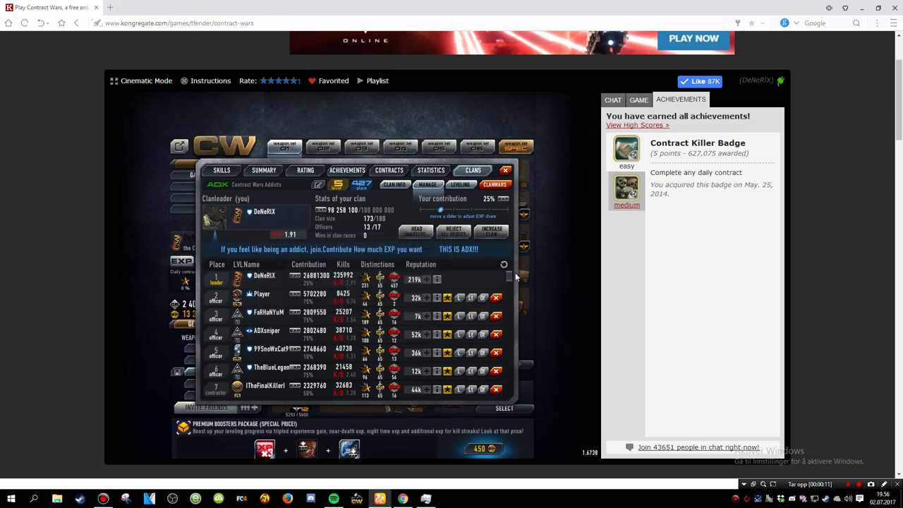
left_click_drag(510, 275, 509, 396)
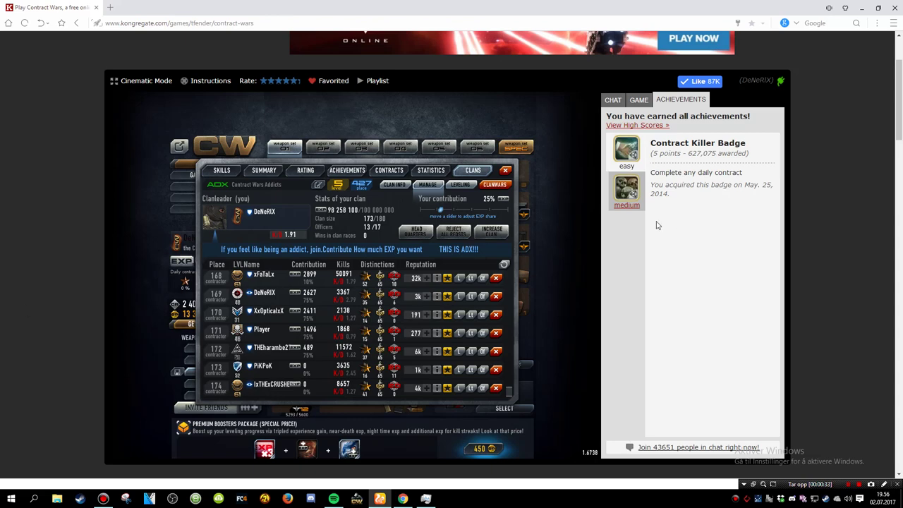
Step: Reload the clan info and dismiss ZaNNi and xcursex from clan ADX
left_click(505, 266)
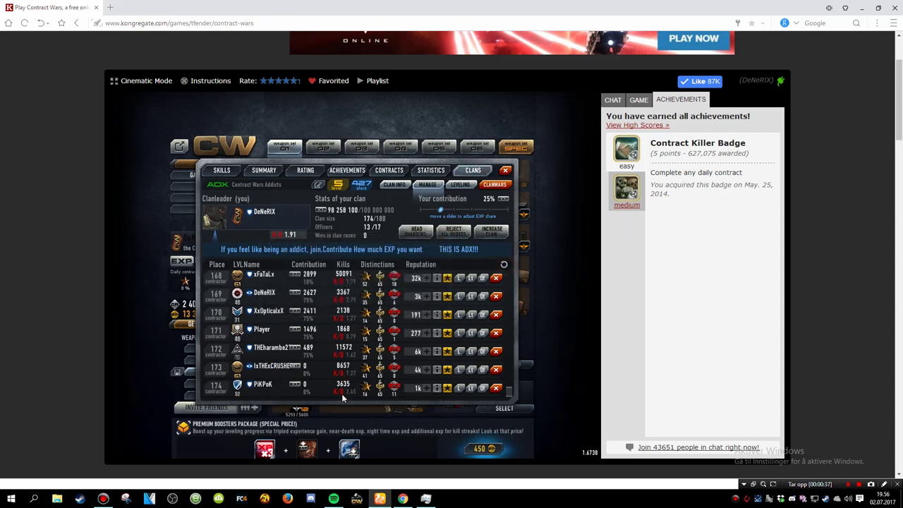
scroll(341, 394, "up", 3)
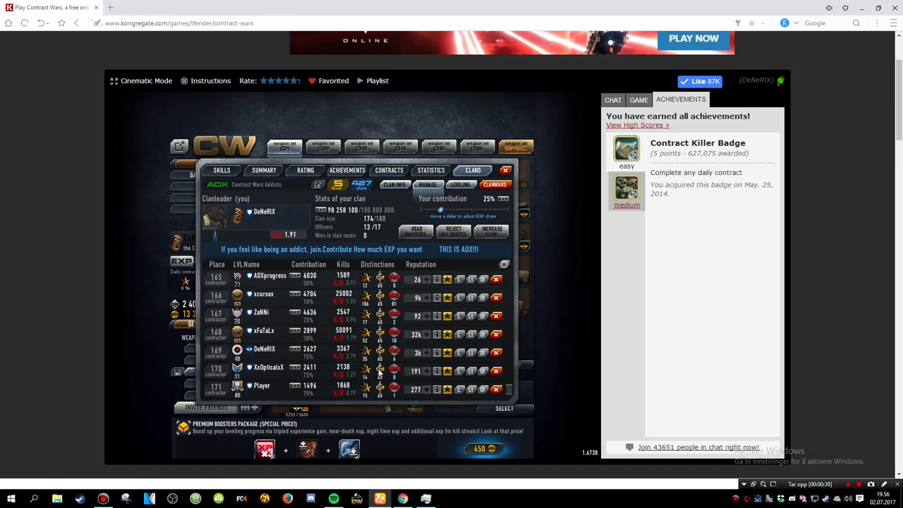
left_click(496, 316)
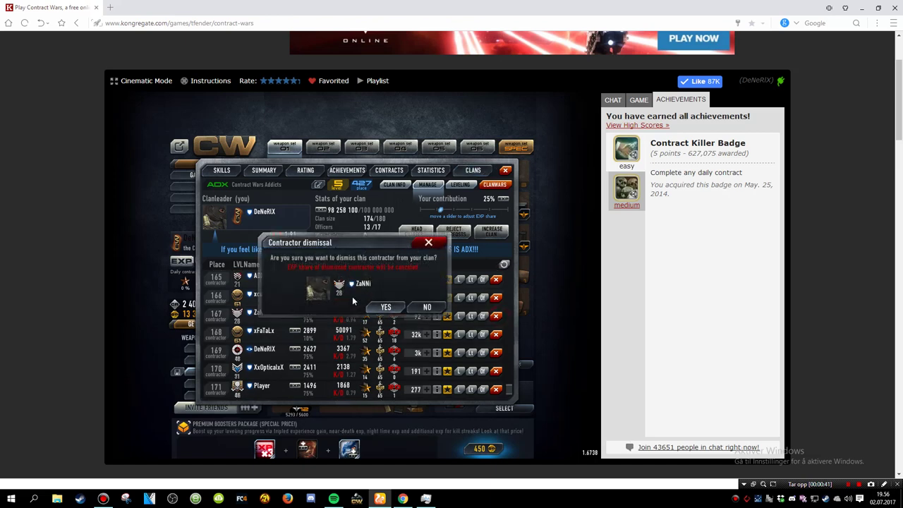
left_click(386, 307)
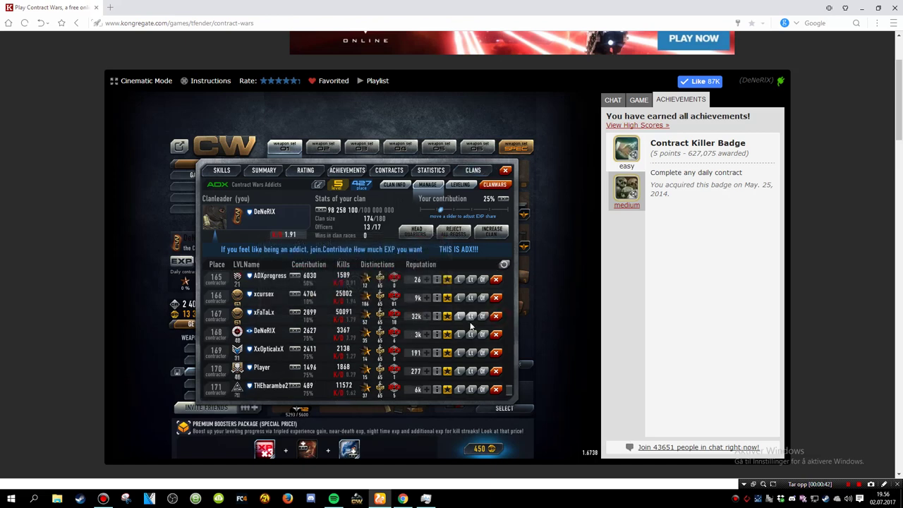
left_click(497, 299)
left_click(386, 307)
scroll(365, 342, "up", 2)
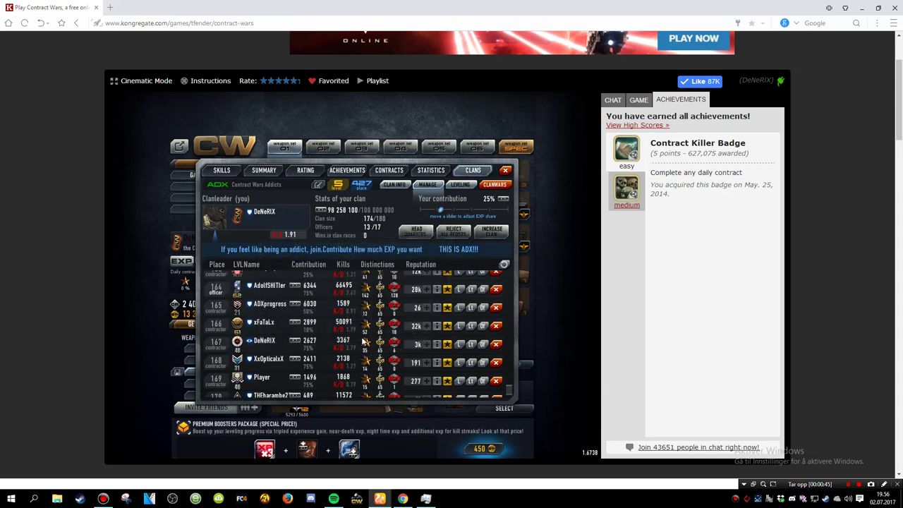
Step: Dismiss xFaTaLx and XxOpticalxX, keep Player, and refresh the roster
left_click(497, 326)
left_click(386, 307)
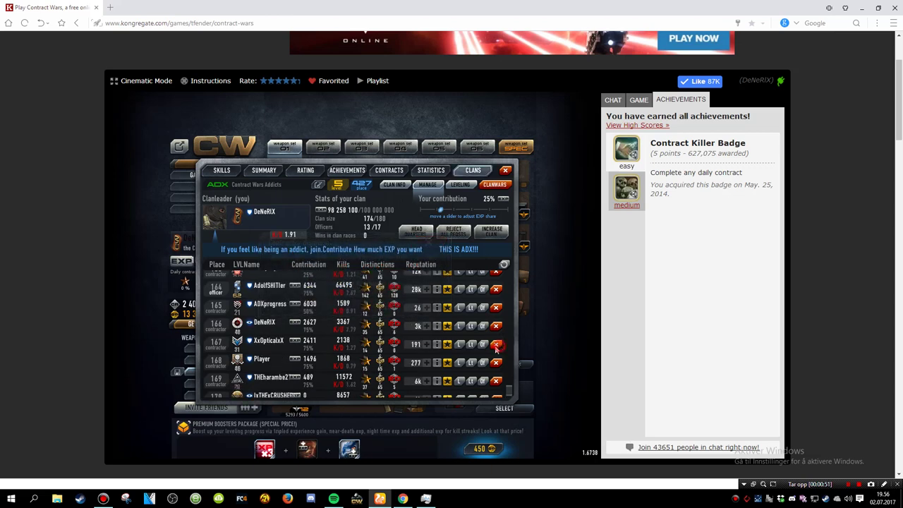
left_click(496, 344)
left_click(386, 309)
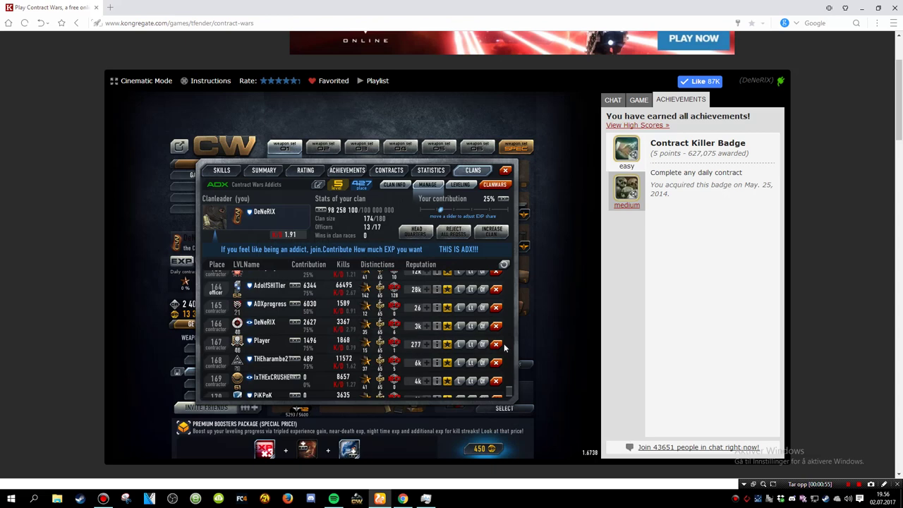
left_click(497, 345)
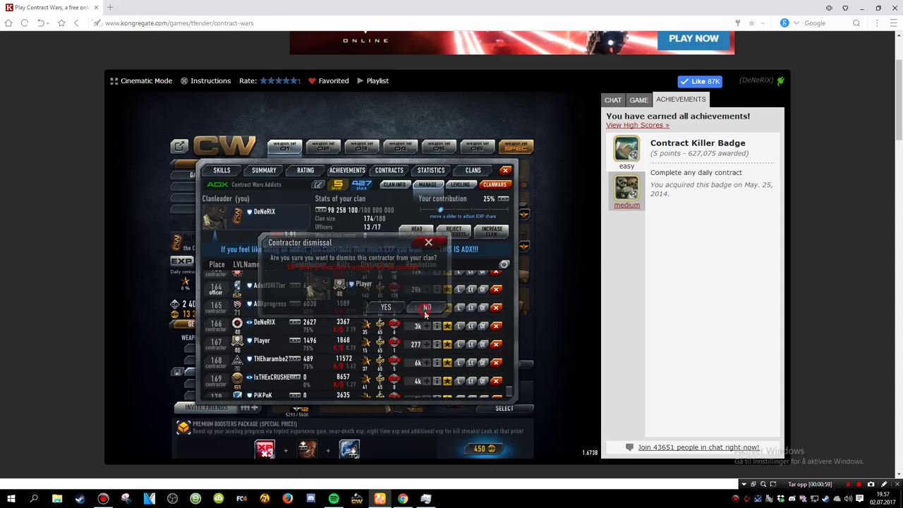
left_click(427, 307)
left_click(504, 267)
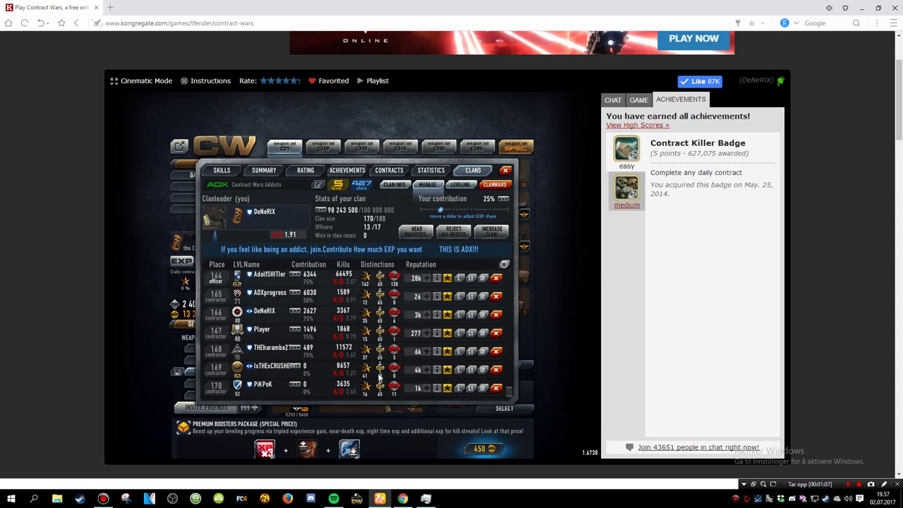
scroll(374, 374, "up", 9)
scroll(373, 371, "up", 8)
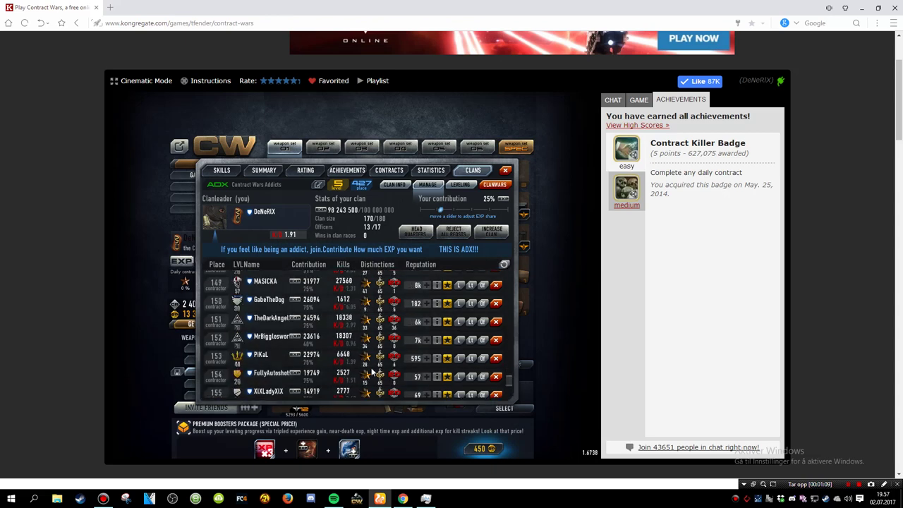
scroll(370, 374, "up", 7)
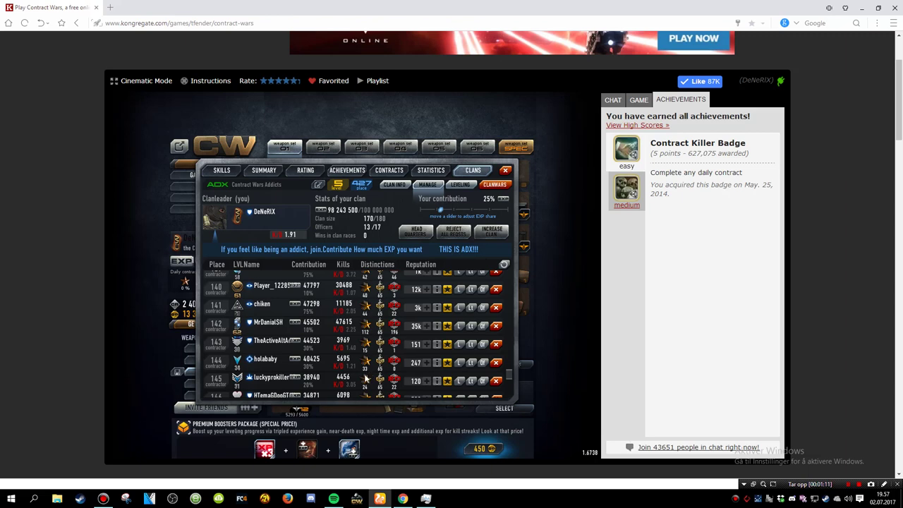
scroll(365, 380, "up", 2)
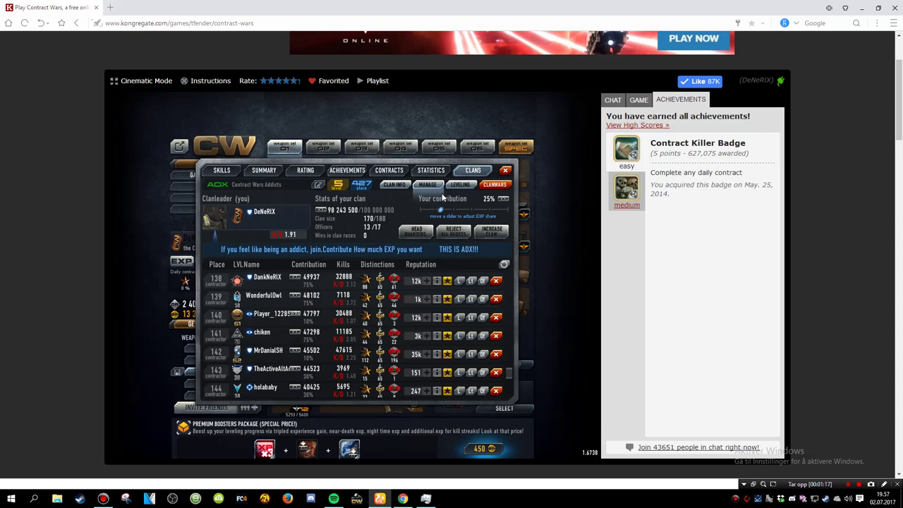
Step: Donate the maximum credits to raise the clan balance to 63,575,365, then show player rating
left_click(458, 185)
left_click(503, 198)
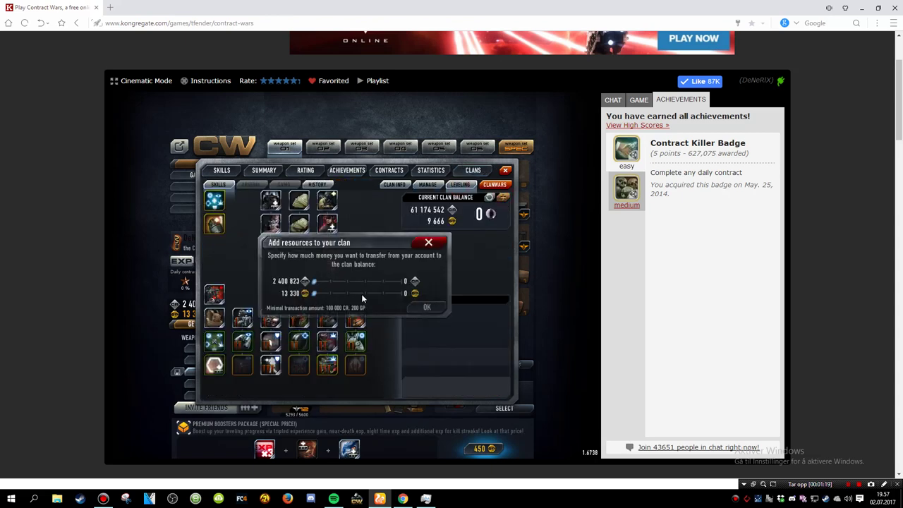
left_click(400, 281)
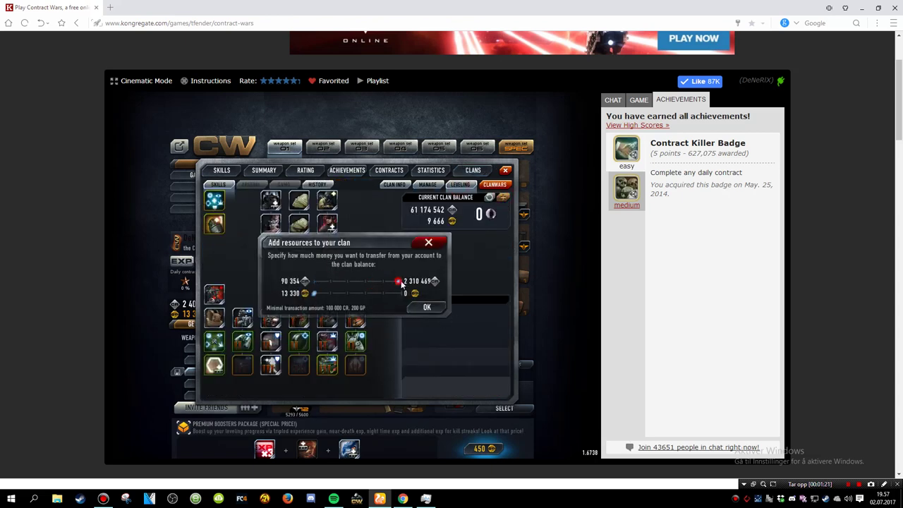
left_click(427, 307)
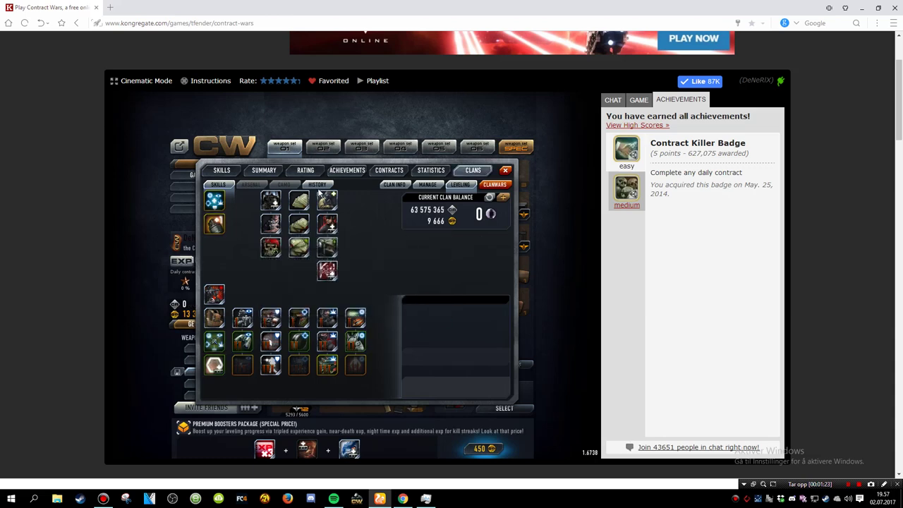
left_click(304, 170)
Step: Browse the top-300 rating up to rank 1, then reset your clan contribution to 25%
left_click(504, 185)
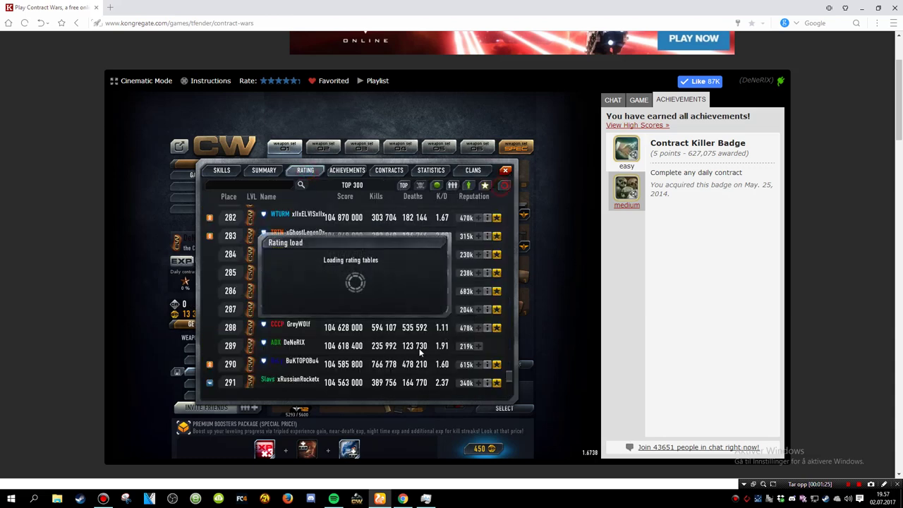
scroll(303, 353, "down", 3)
scroll(304, 353, "down", 1)
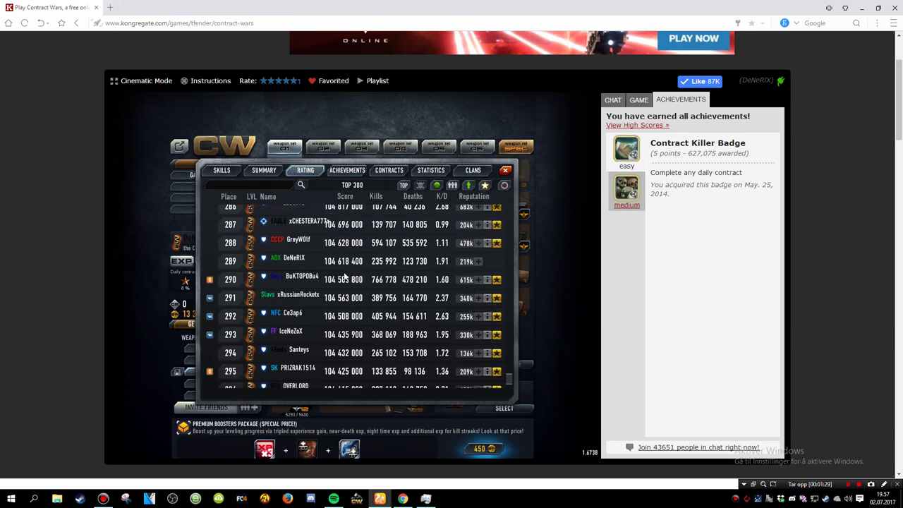
scroll(345, 276, "up", 3)
scroll(359, 332, "up", 5)
scroll(346, 282, "up", 5)
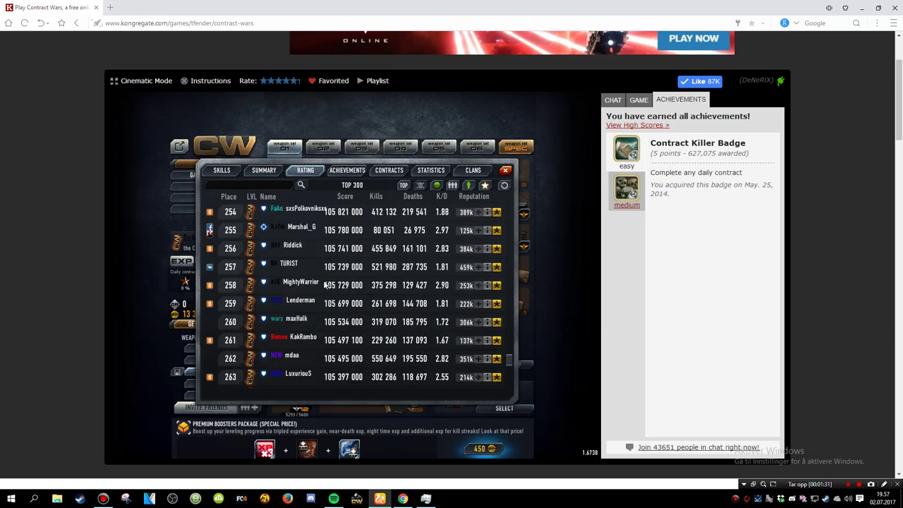
scroll(342, 247, "up", 3)
scroll(339, 235, "up", 3)
scroll(337, 235, "up", 4)
scroll(345, 282, "up", 4)
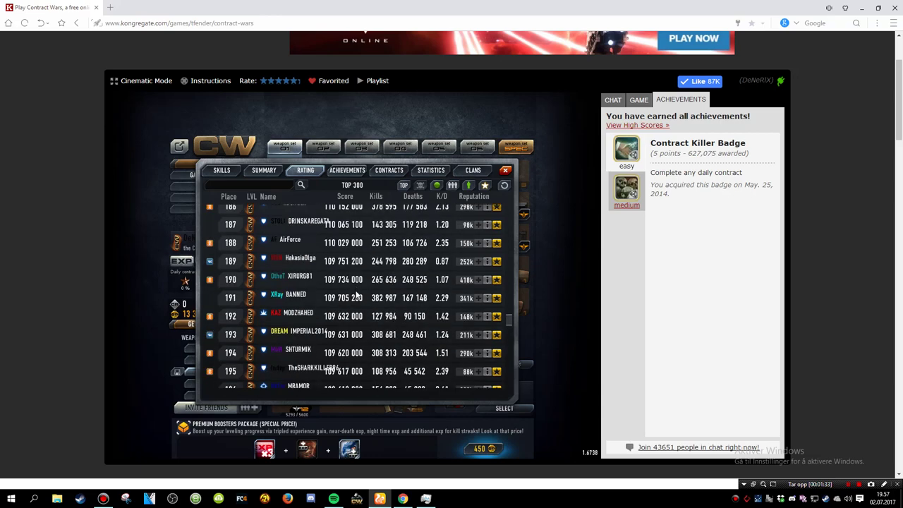
scroll(360, 317, "up", 4)
scroll(363, 321, "up", 4)
scroll(359, 337, "up", 4)
scroll(357, 338, "up", 4)
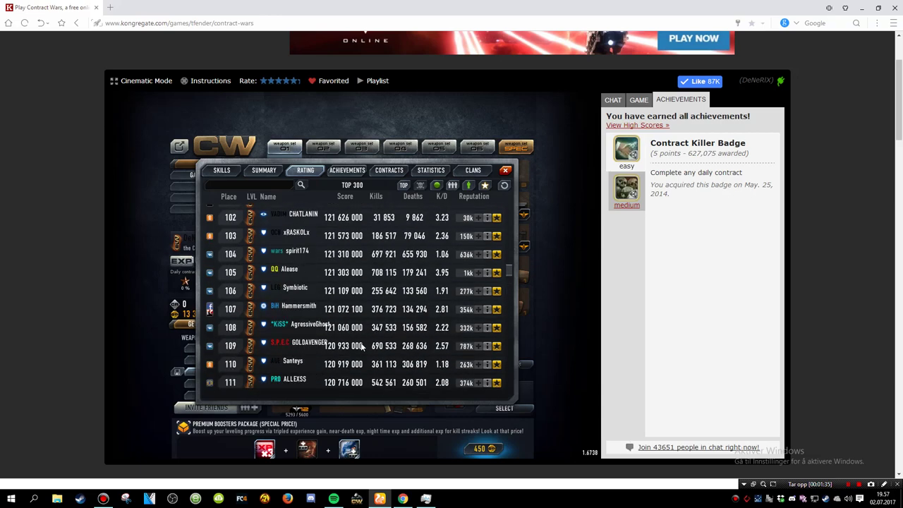
scroll(356, 341, "up", 4)
scroll(353, 346, "up", 4)
scroll(353, 346, "up", 4)
scroll(346, 346, "up", 3)
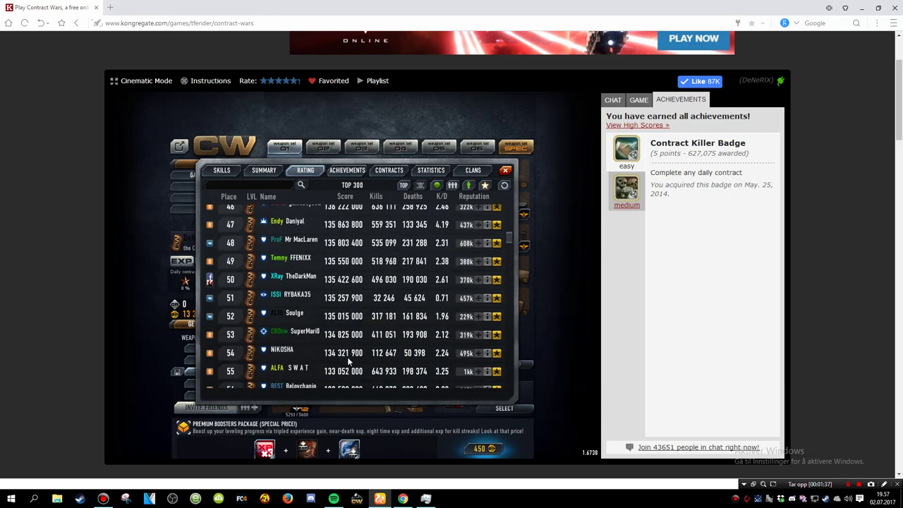
scroll(348, 357, "up", 3)
scroll(385, 371, "up", 3)
scroll(408, 375, "up", 3)
scroll(403, 377, "up", 3)
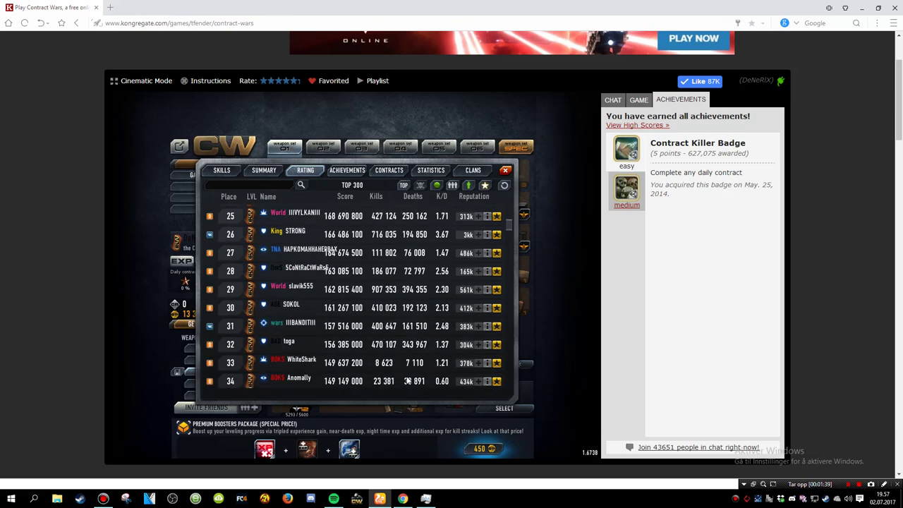
scroll(399, 378, "up", 3)
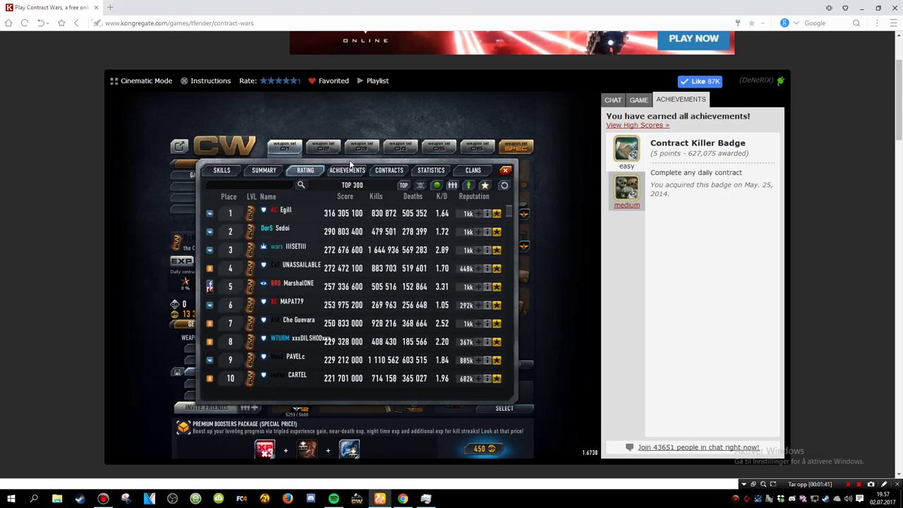
left_click(473, 170)
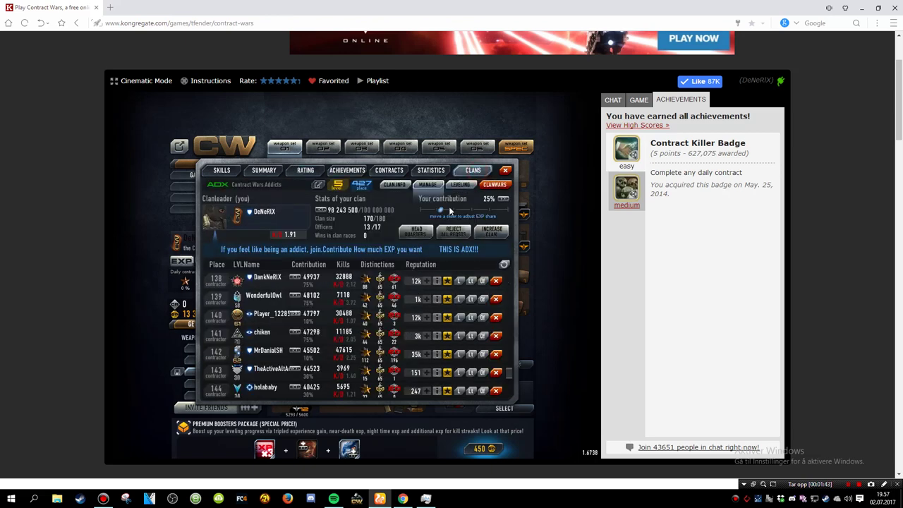
mouse_move(440, 209)
left_mouse_down()
mouse_move(508, 210)
mouse_move(440, 209)
left_mouse_up()
left_click(441, 209)
Step: Show the Clanwars History donation log, topped by a 2,400,823 credit donation
left_click(436, 185)
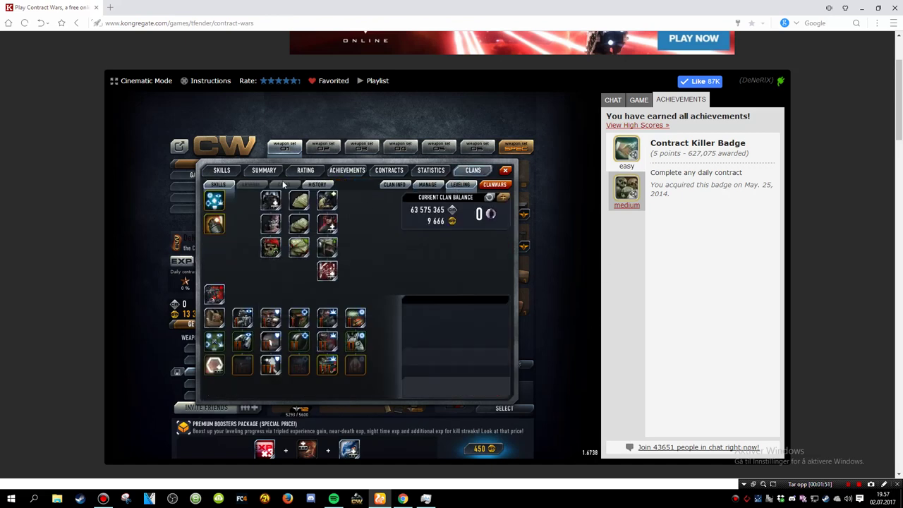
left_click(318, 185)
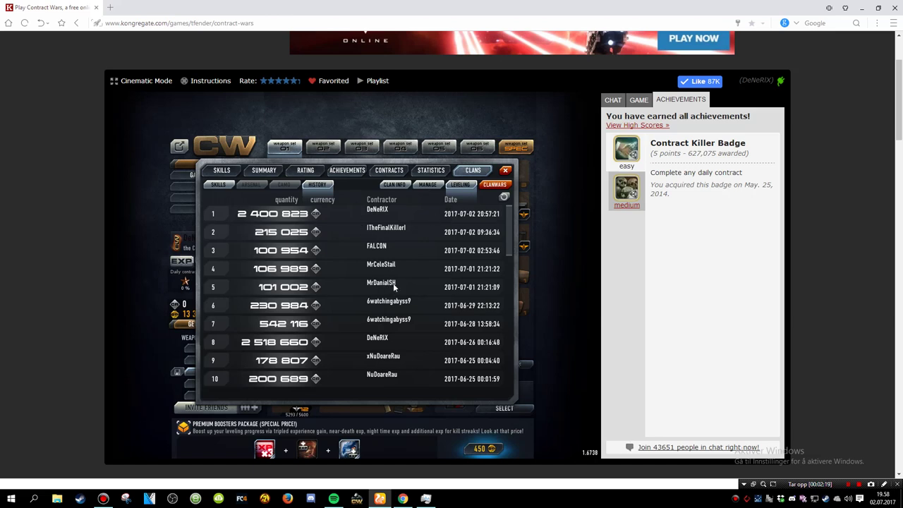
left_click(427, 184)
scroll(384, 337, "down", 10)
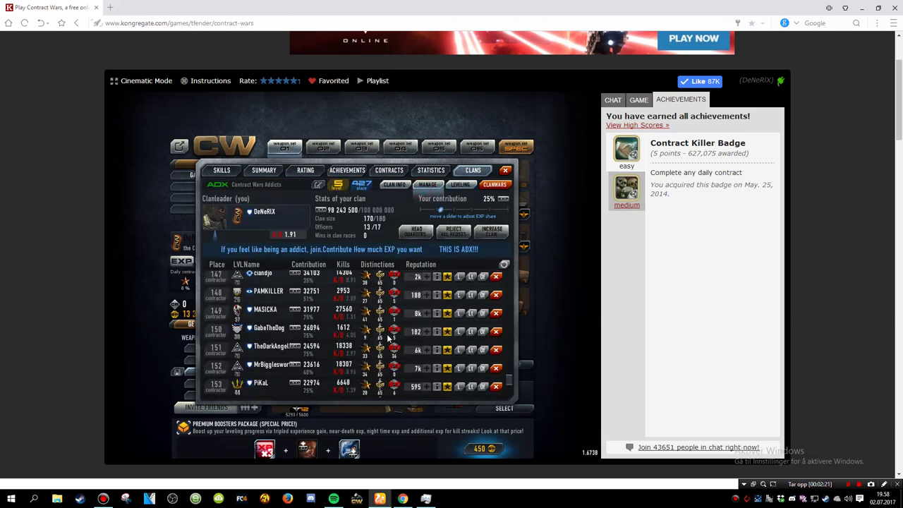
scroll(385, 337, "down", 10)
scroll(387, 339, "down", 4)
scroll(386, 339, "down", 4)
scroll(386, 339, "down", 2)
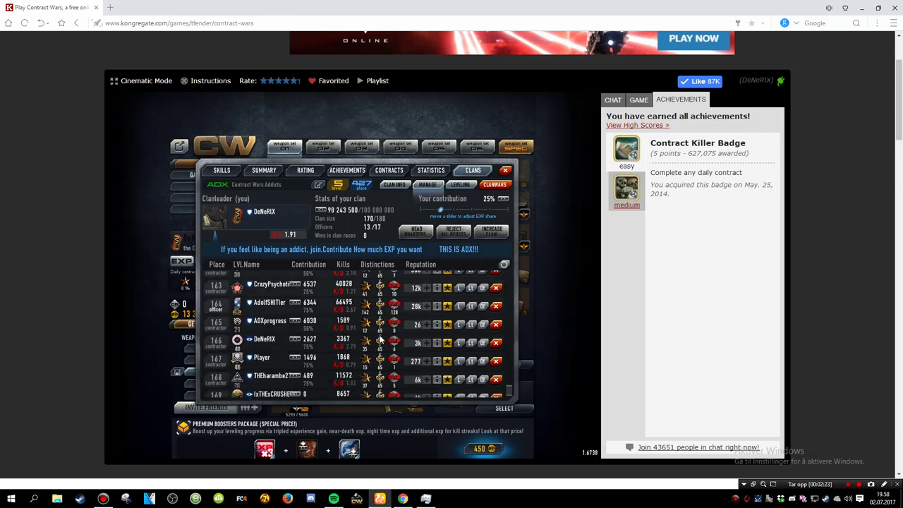
left_click(494, 184)
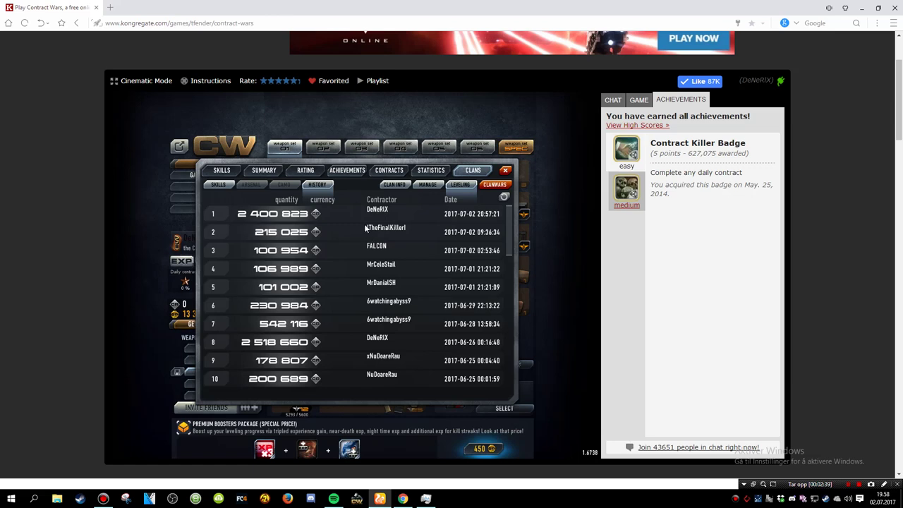
Step: Show the clan skills with a refreshed balance and the Clan armor skill details
left_click(247, 185)
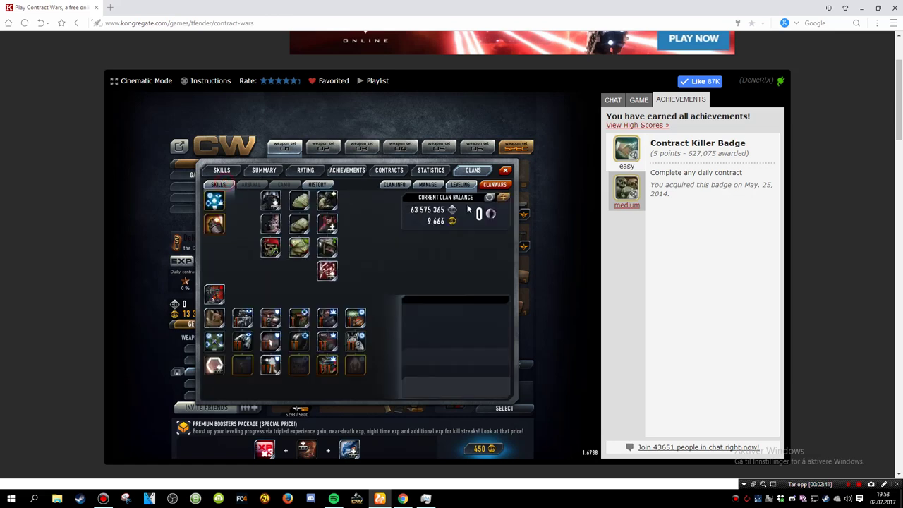
left_click(490, 197)
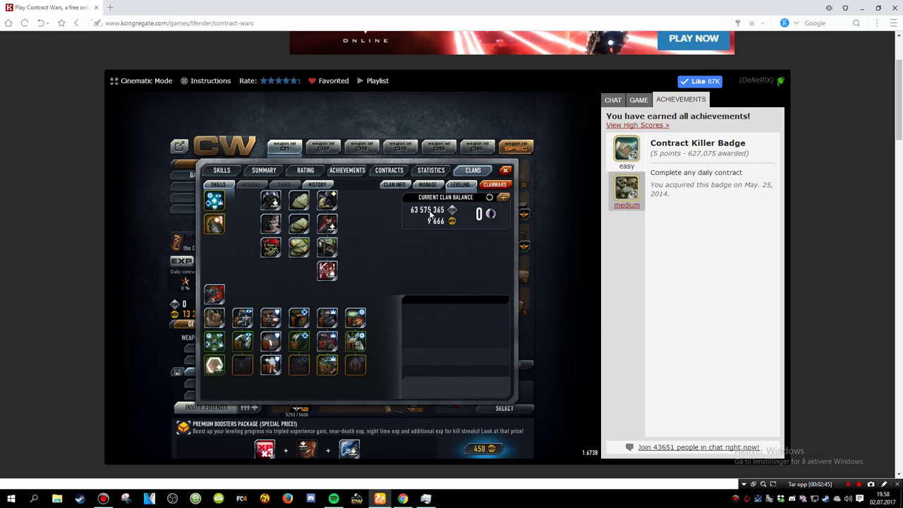
left_click(215, 317)
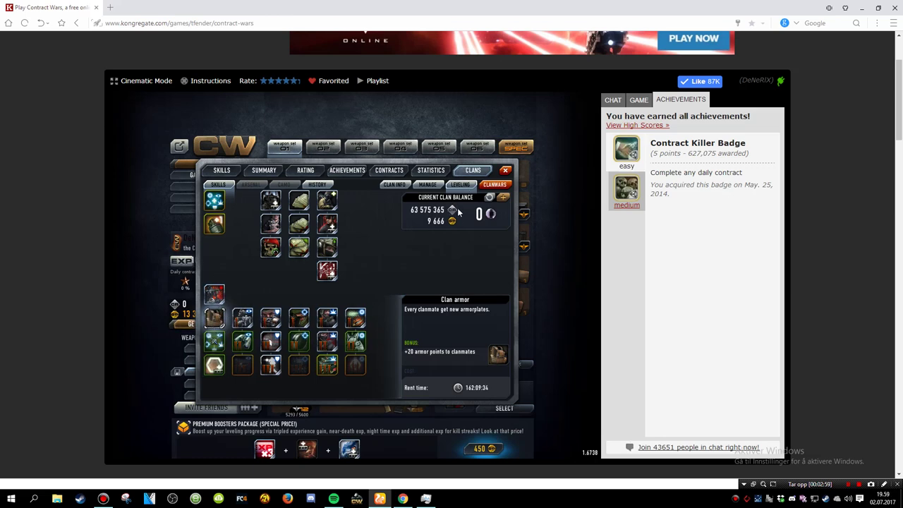
Step: Refresh the clan info, then view Destroyer specialization III, costing 3,400 to unlock
left_click(489, 198)
left_click(427, 184)
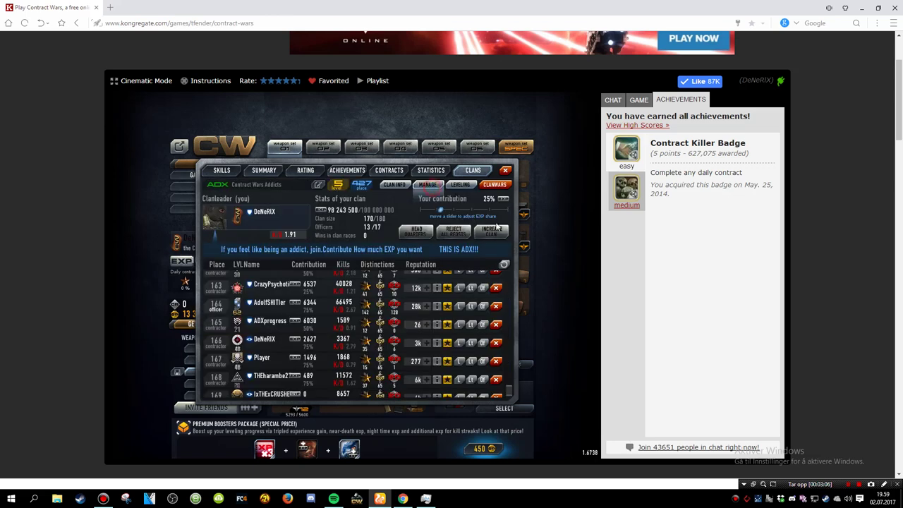
left_click(505, 265)
left_click(494, 185)
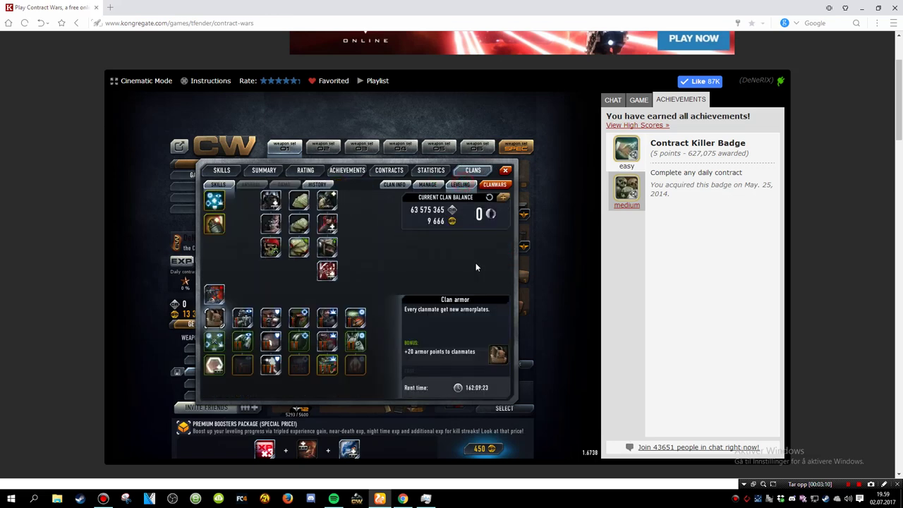
left_click(326, 365)
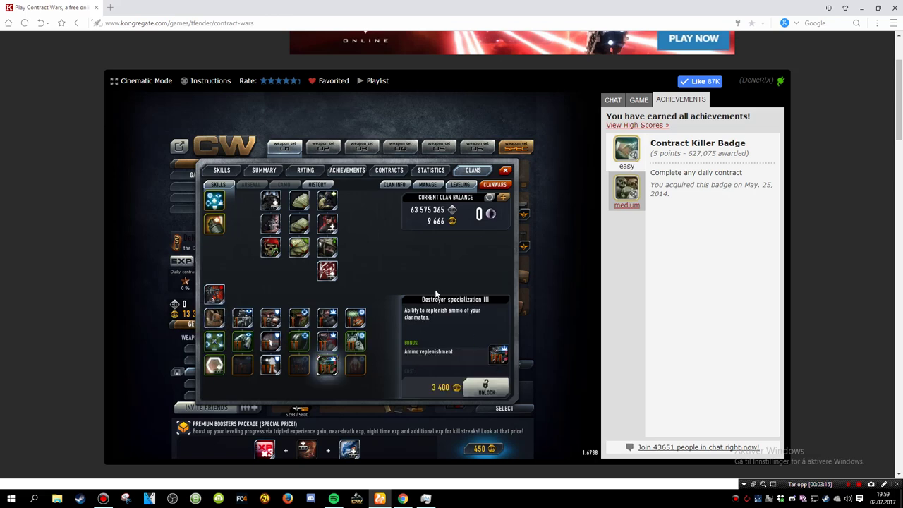
Step: Search the clan rating for 'a' to find Contract Wars Addicts (170 players, 98,243,500)
left_click(427, 184)
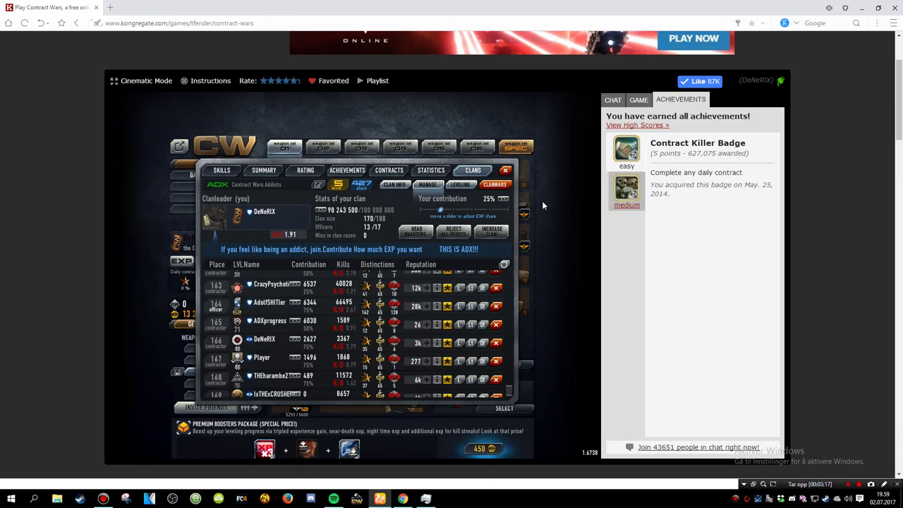
left_click(502, 187)
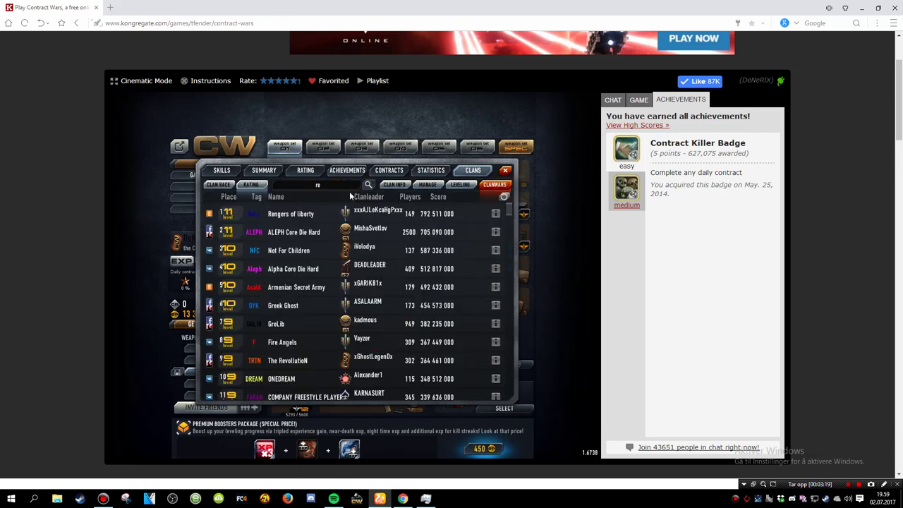
key("BackSpace")
key("BackSpace")
type("a")
left_click(367, 186)
left_click_drag(508, 210, 508, 374)
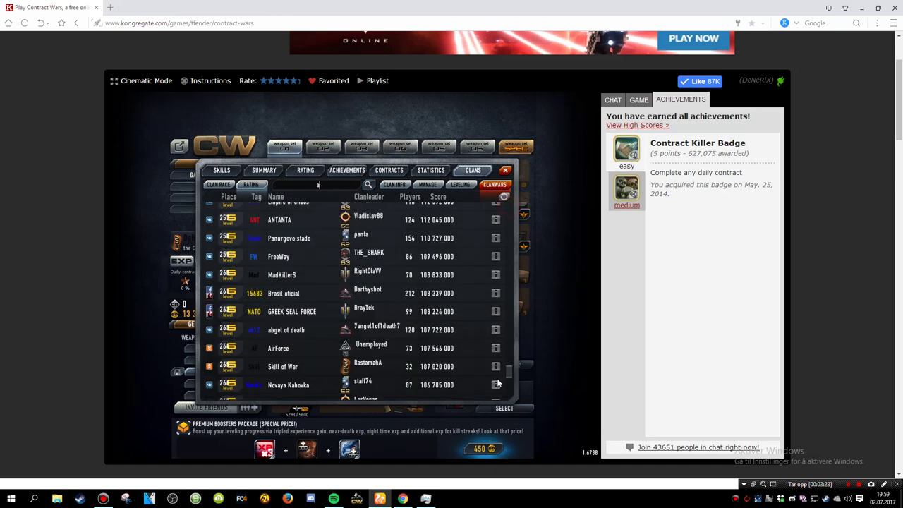
scroll(421, 338, "down", 5)
scroll(421, 338, "down", 5)
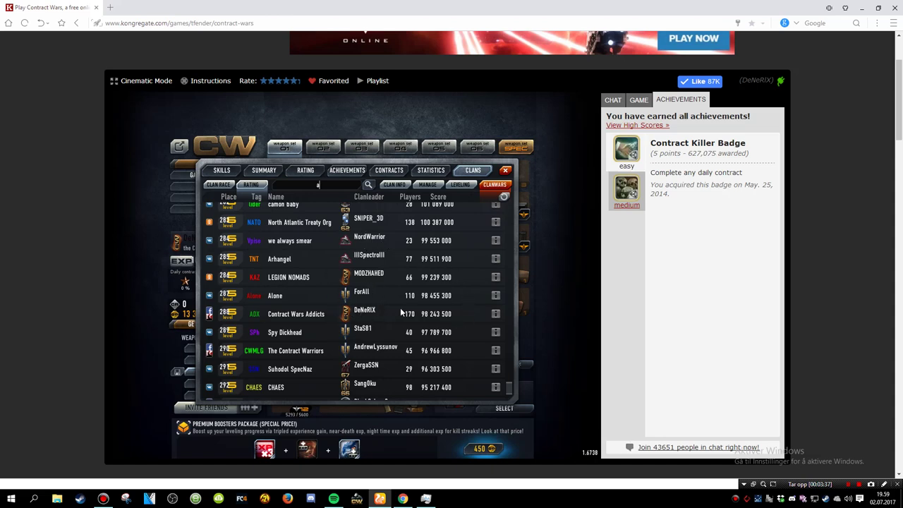
Step: Inspect the Alone clan's info, then check the ADX roster and return to the rating list
left_click(498, 295)
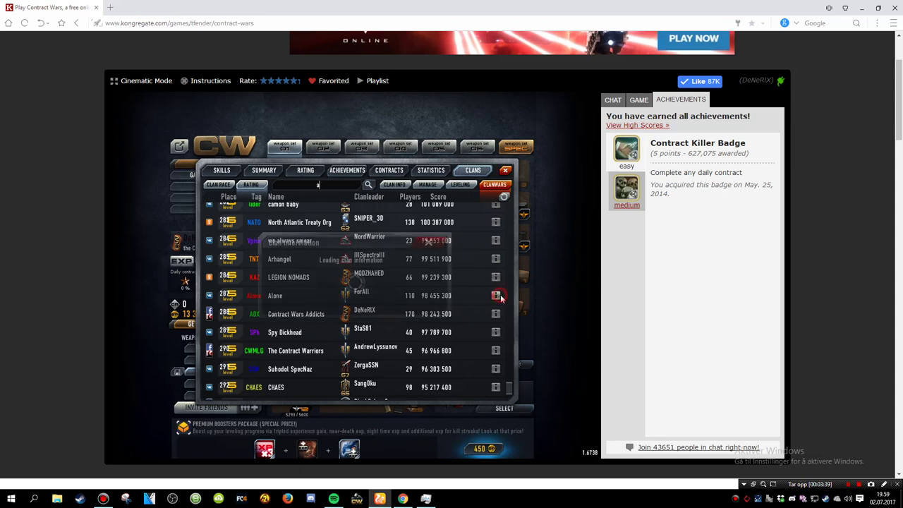
left_click(402, 185)
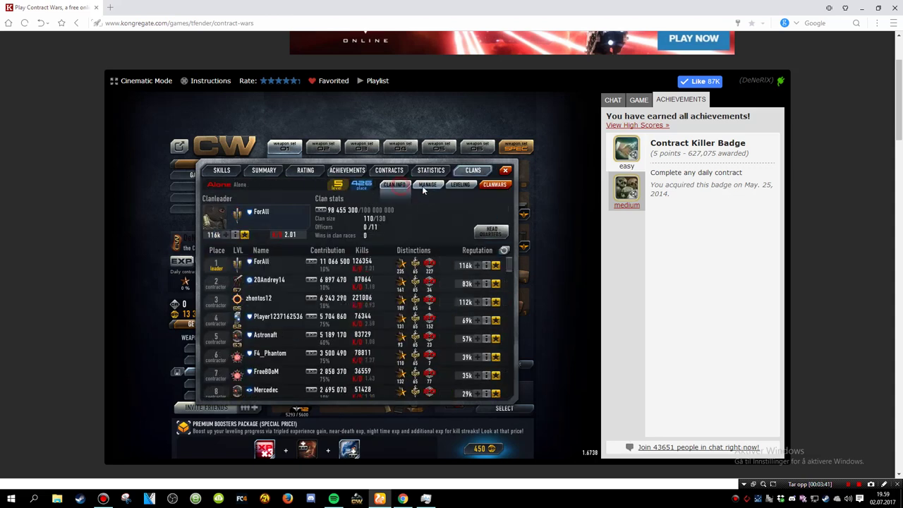
left_click(398, 185)
left_click(495, 185)
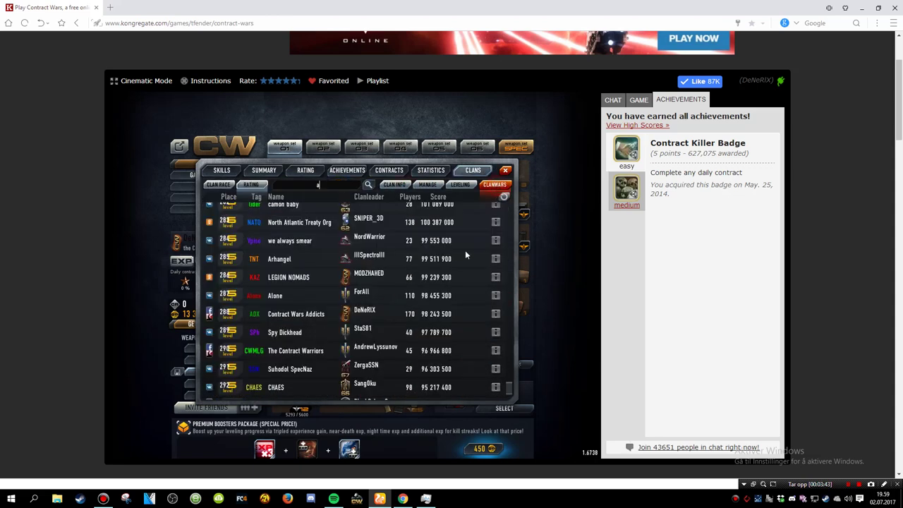
scroll(441, 305, "up", 1)
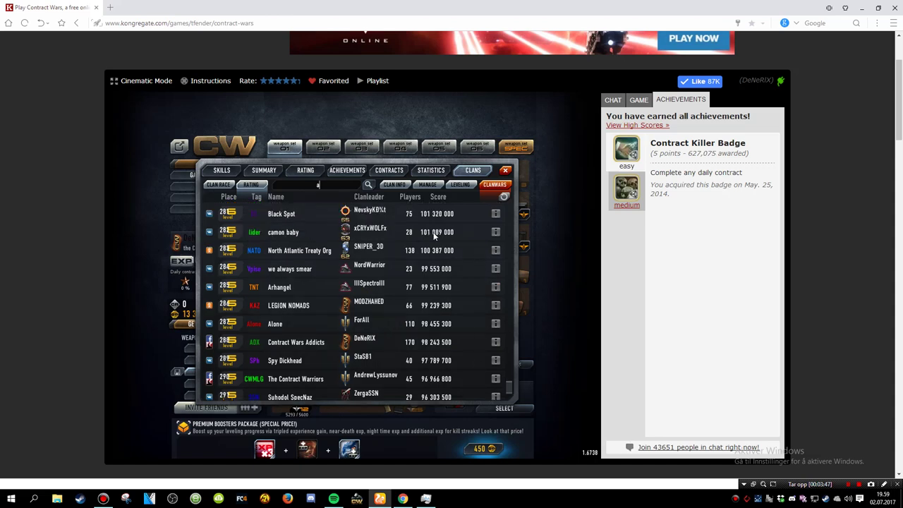
left_click(427, 185)
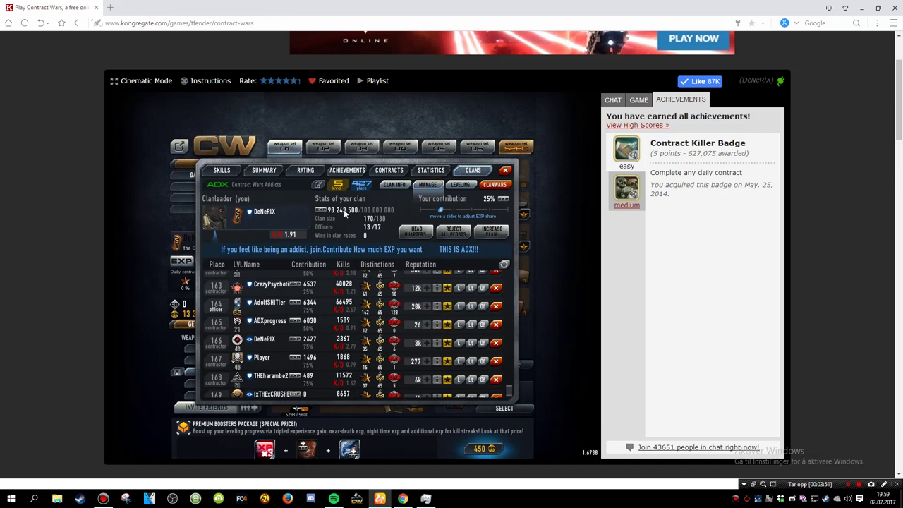
left_click(494, 184)
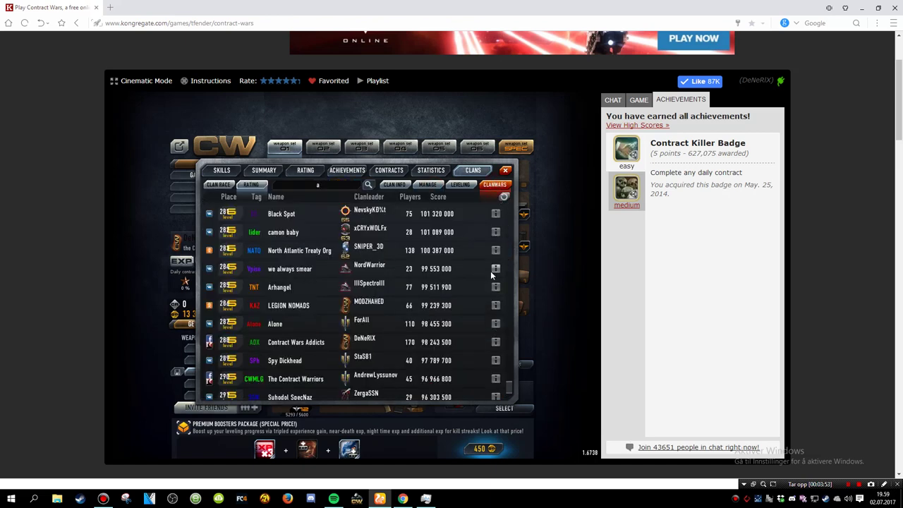
Step: Inspect North Atlantic Treaty Org's clan info, alternating with the ADX roster and ending on it
left_click(496, 251)
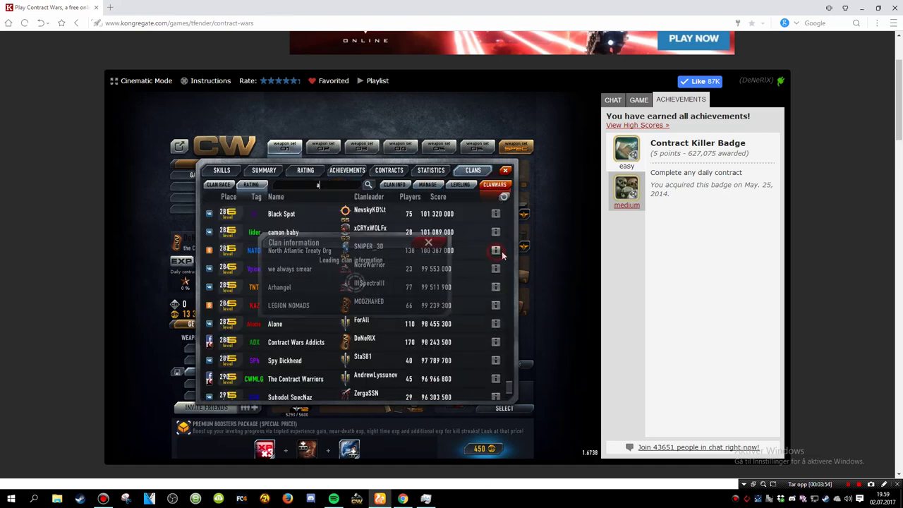
left_click(394, 185)
left_click(422, 186)
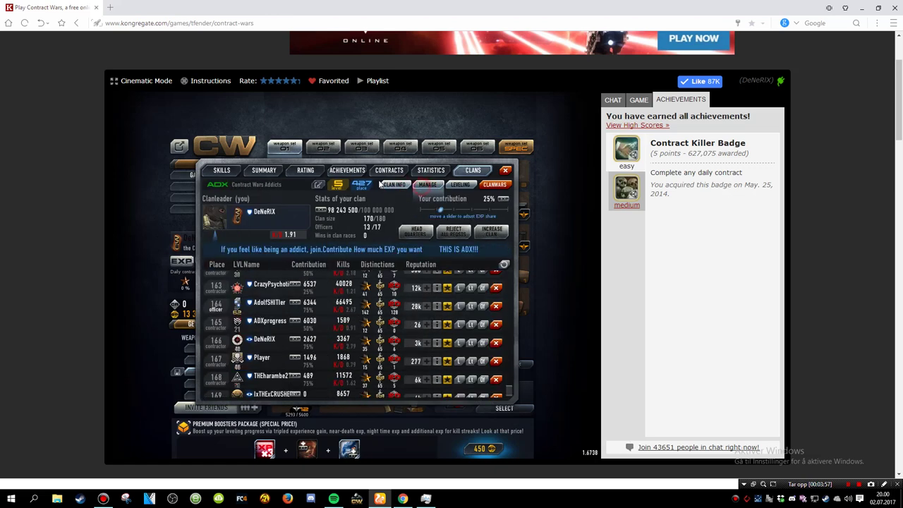
left_click(422, 186)
left_click(408, 186)
left_click(411, 186)
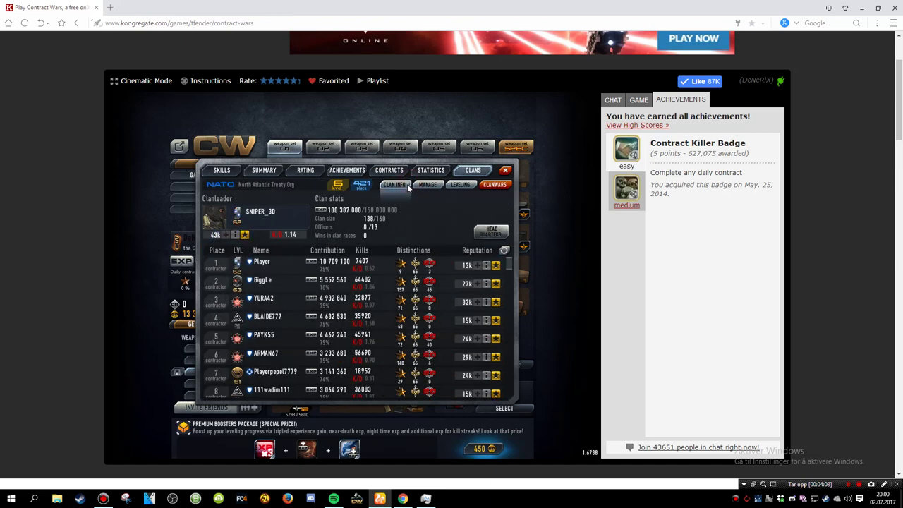
left_click(435, 187)
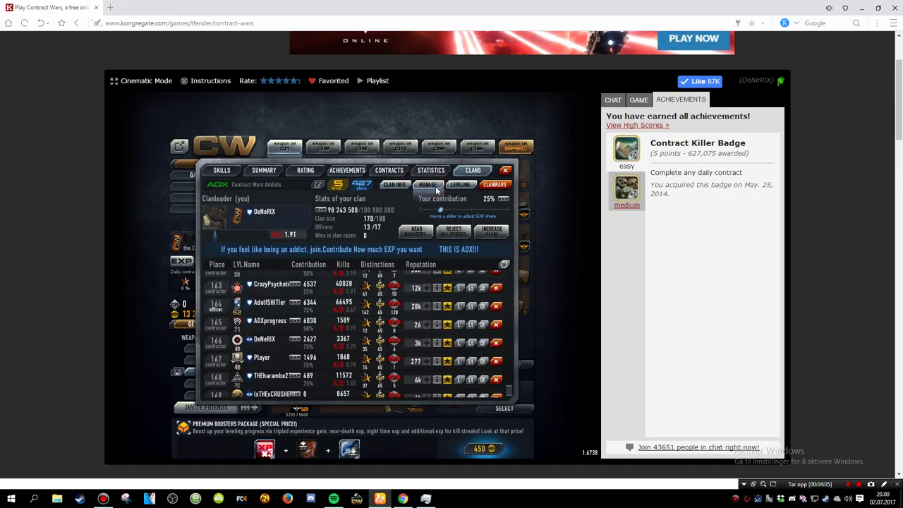